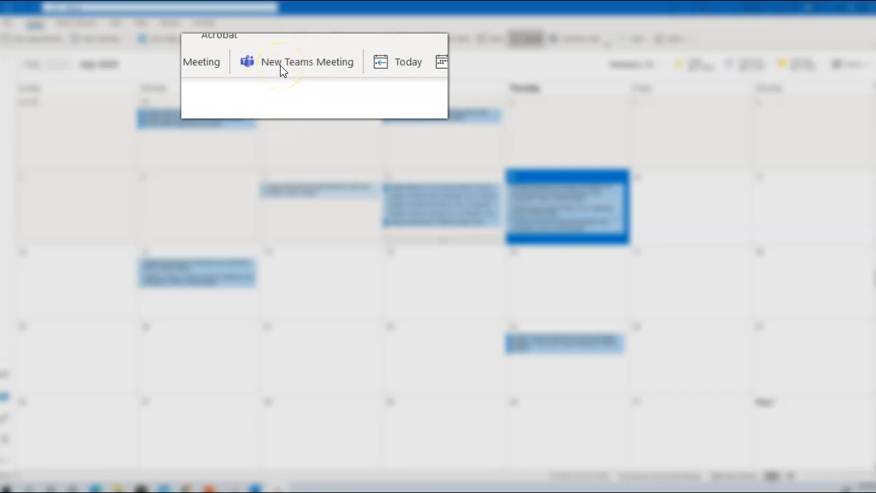
# Step: Create a new Teams meeting from the calendar and title it "Sample Teams meeting."
pyautogui.click(240, 41)
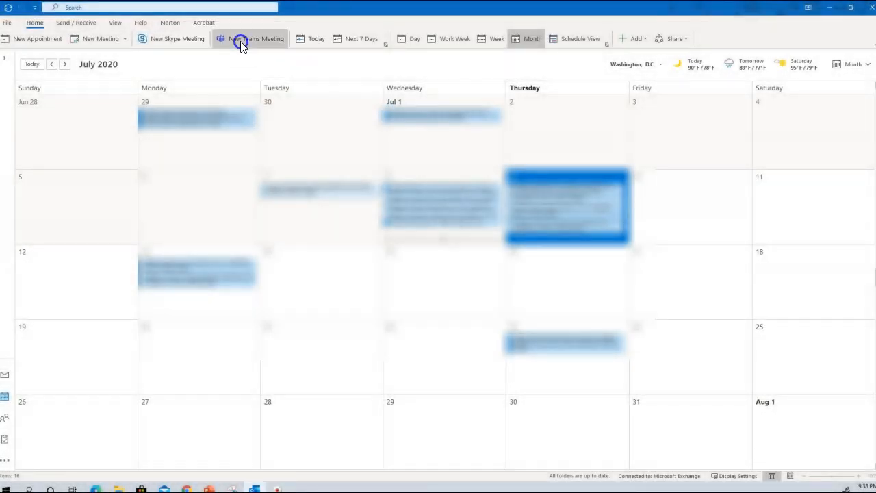
pyautogui.click(243, 37)
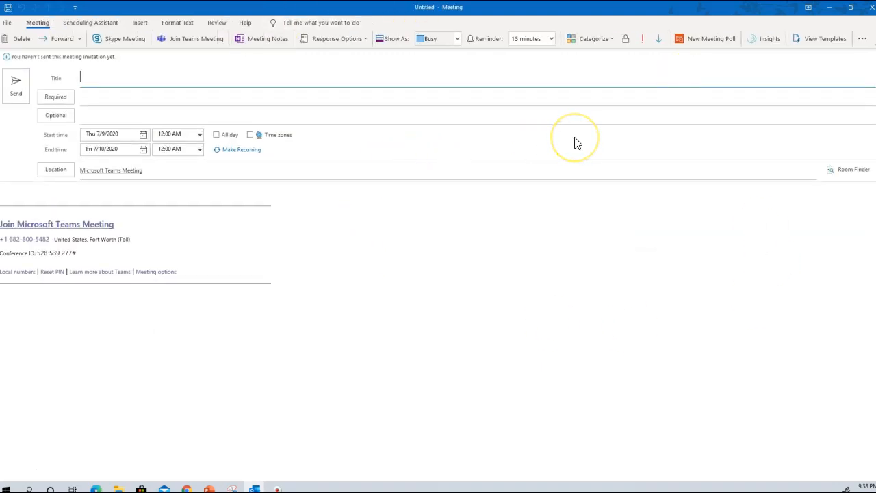
pyautogui.click(575, 158)
pyautogui.click(463, 80)
pyautogui.write('Sample ')
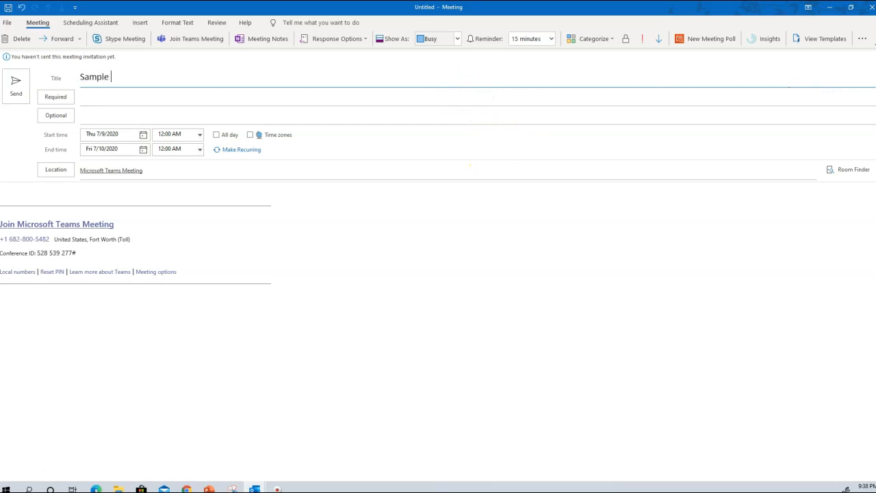
pyautogui.write('Teams meeting.')
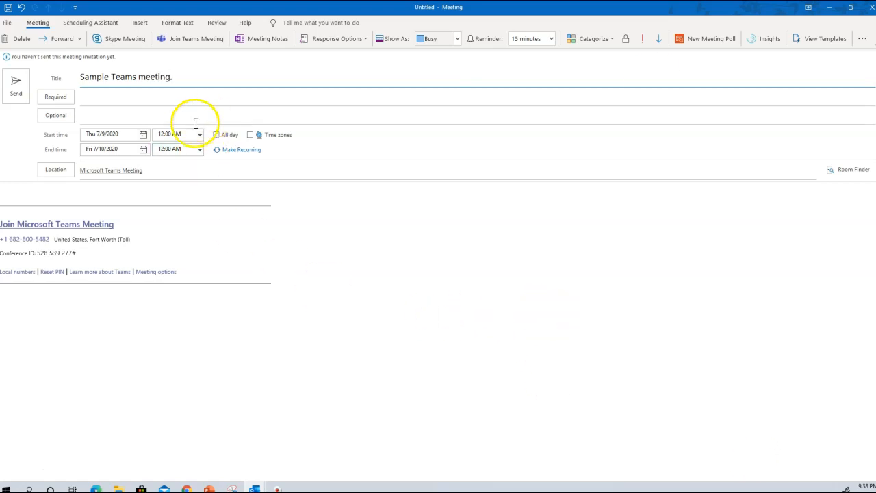
# Step: Look at the suggested contacts for required attendees and at the address book for selecting attendees
pyautogui.click(91, 99)
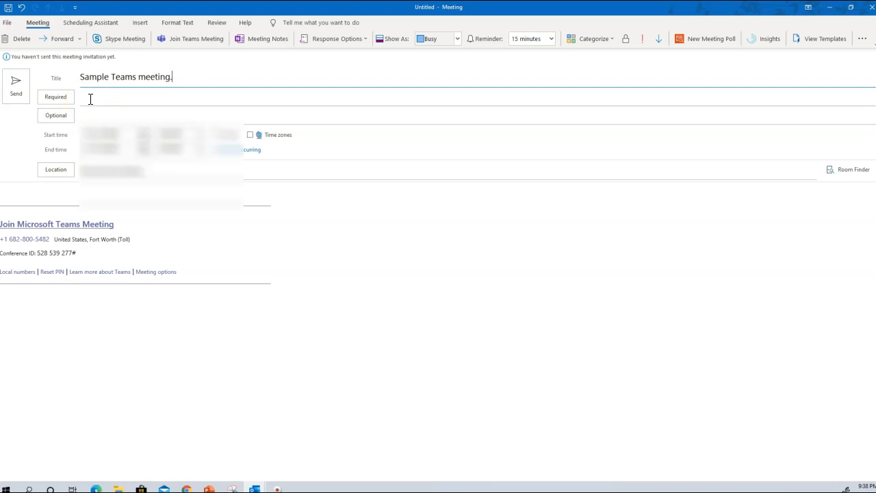
pyautogui.click(90, 98)
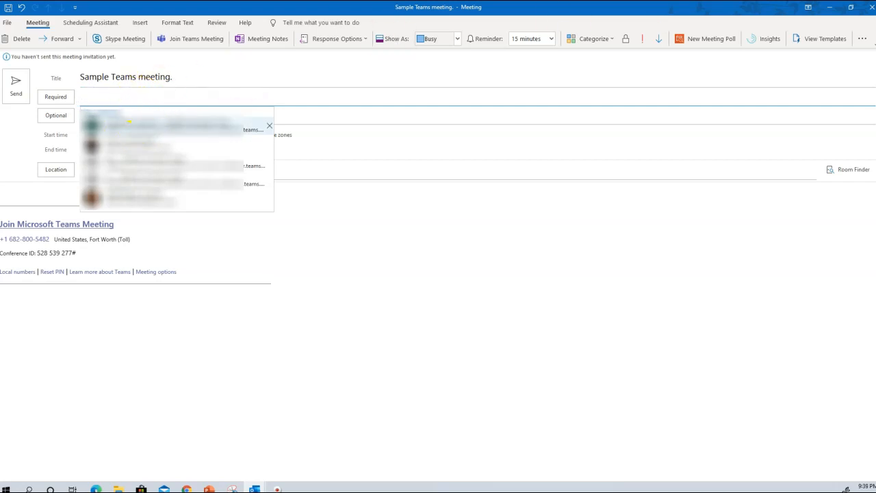
pyautogui.click(662, 78)
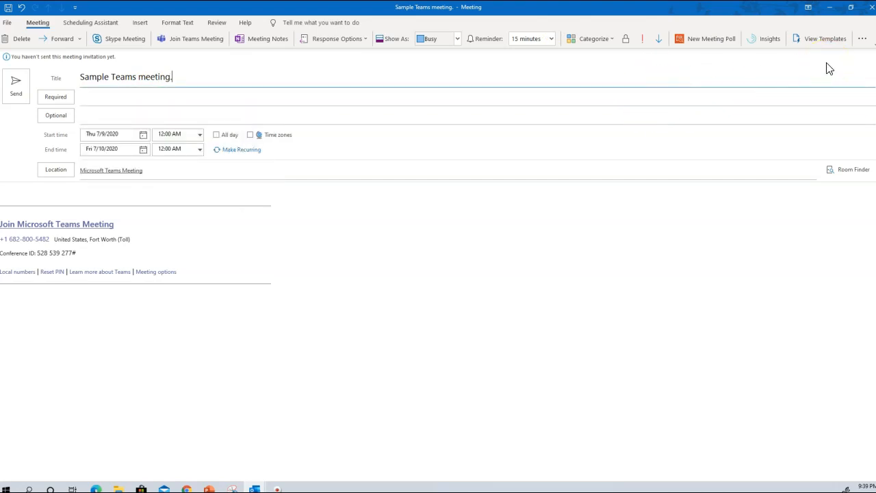
pyautogui.click(861, 43)
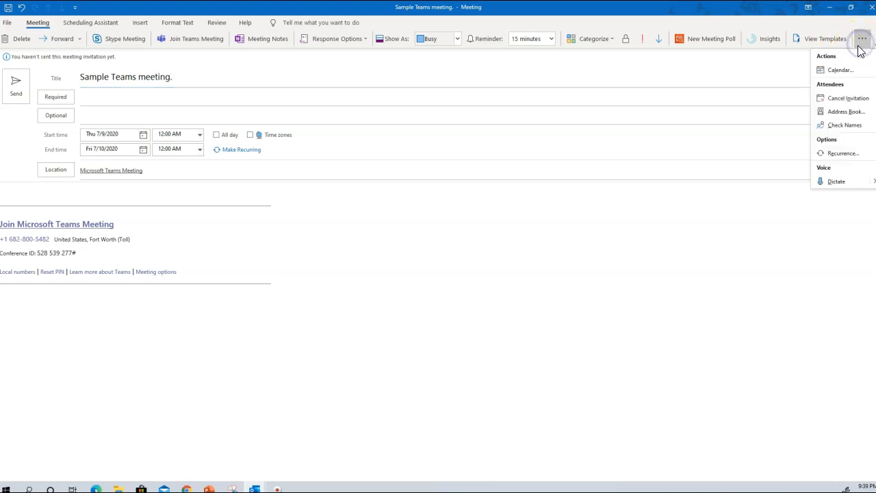
pyautogui.click(846, 112)
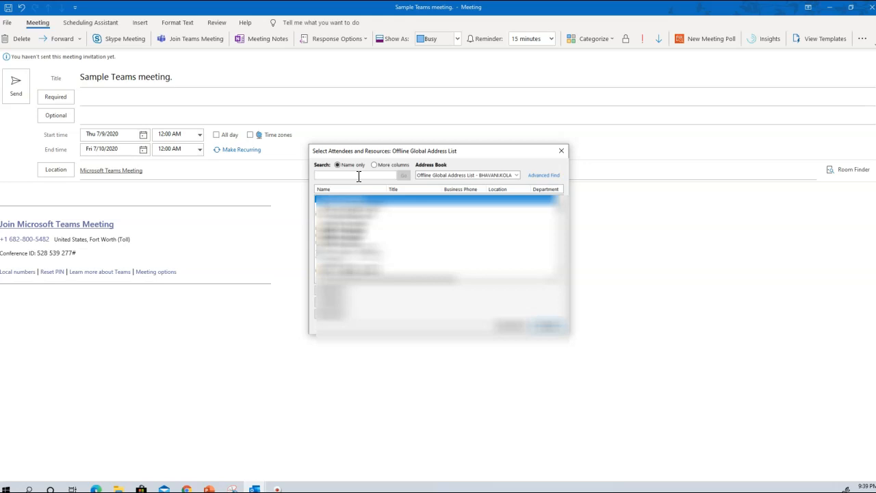
pyautogui.click(358, 176)
pyautogui.click(563, 151)
# Step: Add the organizer's suggested contact as a required attendee by entering the start of the name
pyautogui.click(143, 97)
pyautogui.write('Bh')
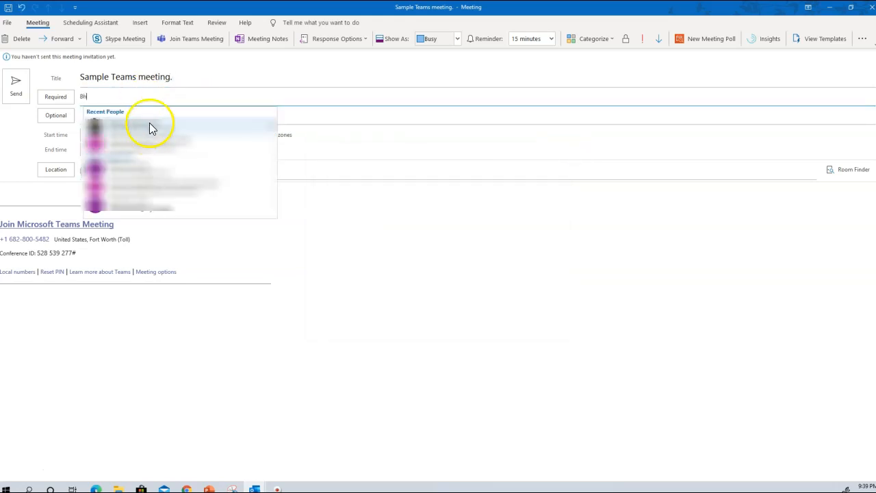
pyautogui.click(148, 123)
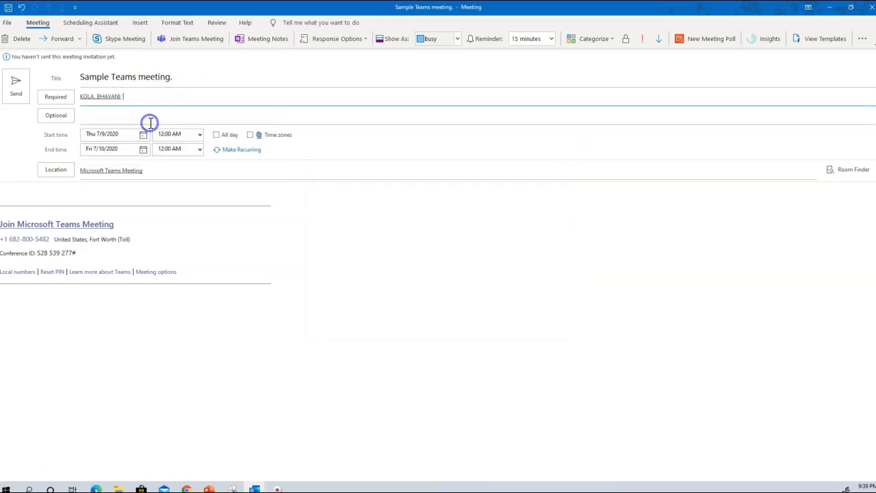
# Step: Write "This is an important meeting." in the invitation body above the Teams join link
pyautogui.click(315, 243)
pyautogui.click(69, 197)
pyautogui.write('This')
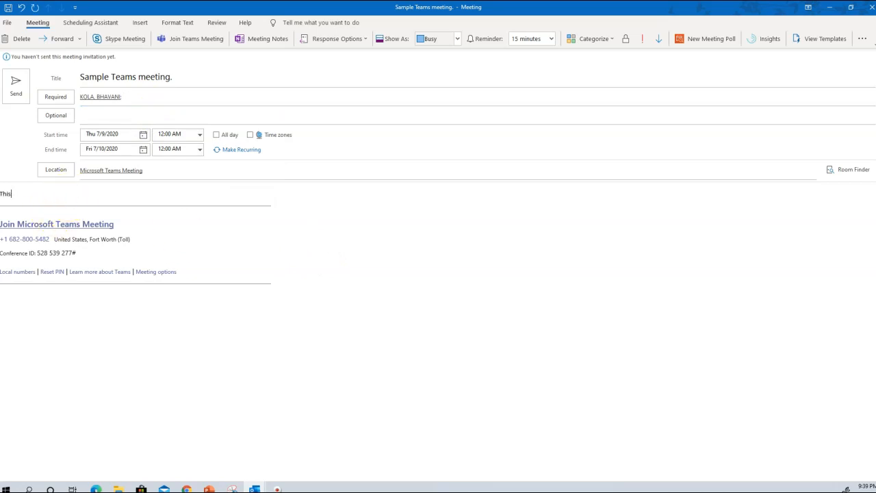
pyautogui.write(' is an important meeting.')
pyautogui.click(73, 187)
# Step: Turn off Request Responses in the invitation's response options
pyautogui.click(335, 39)
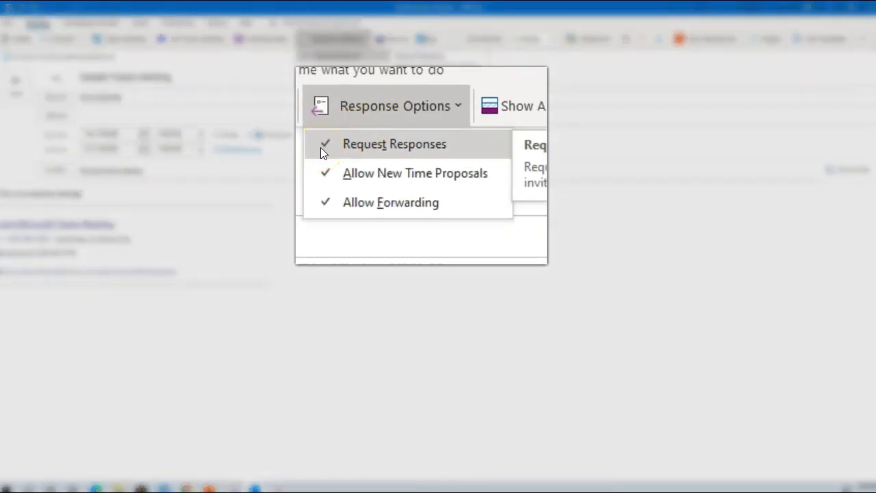
pyautogui.click(320, 147)
pyautogui.click(376, 116)
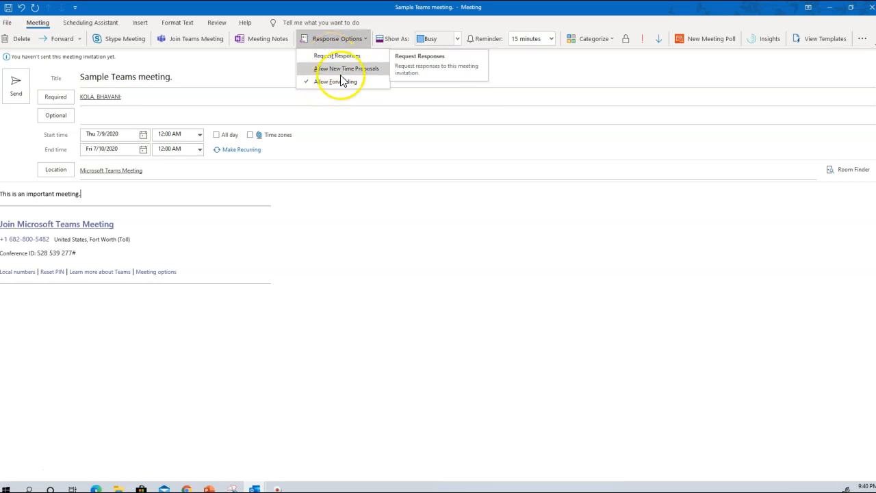
pyautogui.click(347, 200)
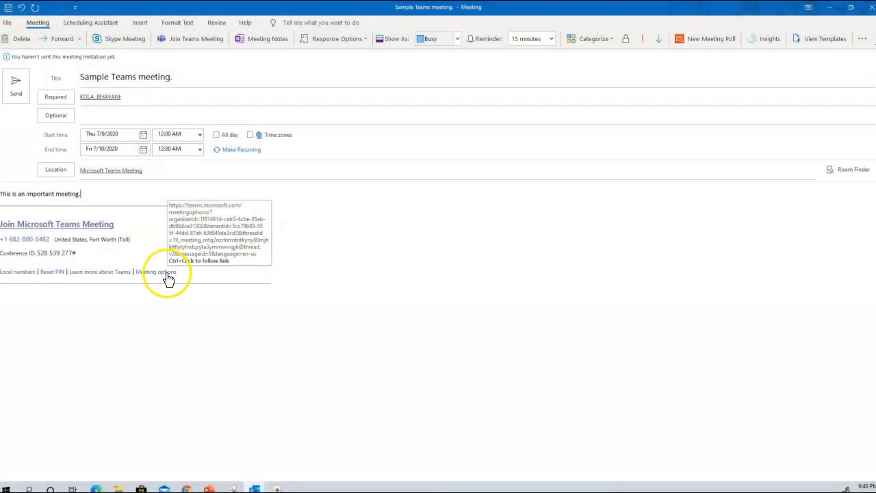
# Step: Open the invitation's Teams meeting options and set who can bypass the lobby to People in my organization
pyautogui.keyDown('ctrl'); pyautogui.click(168, 273); pyautogui.keyUp('ctrl')
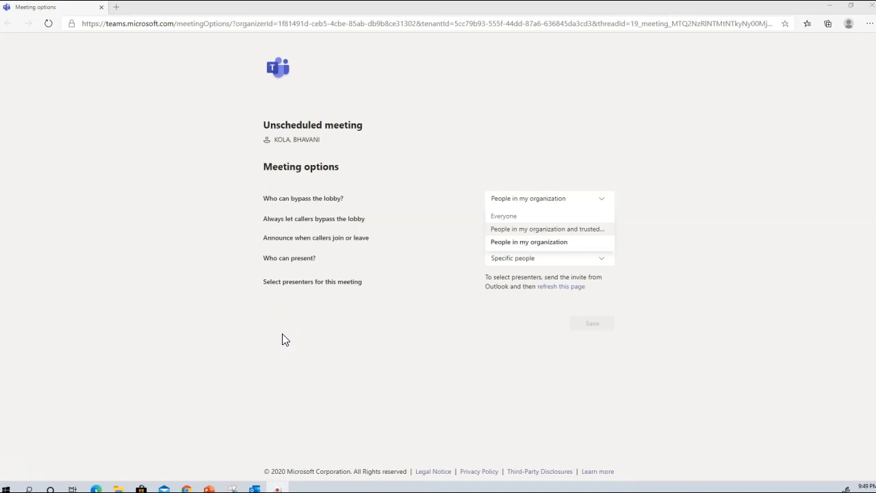
pyautogui.click(291, 332)
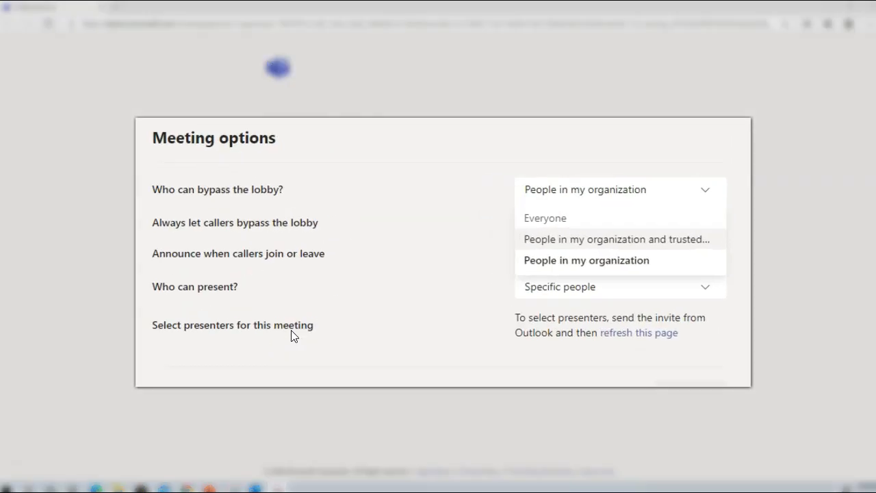
pyautogui.click(444, 376)
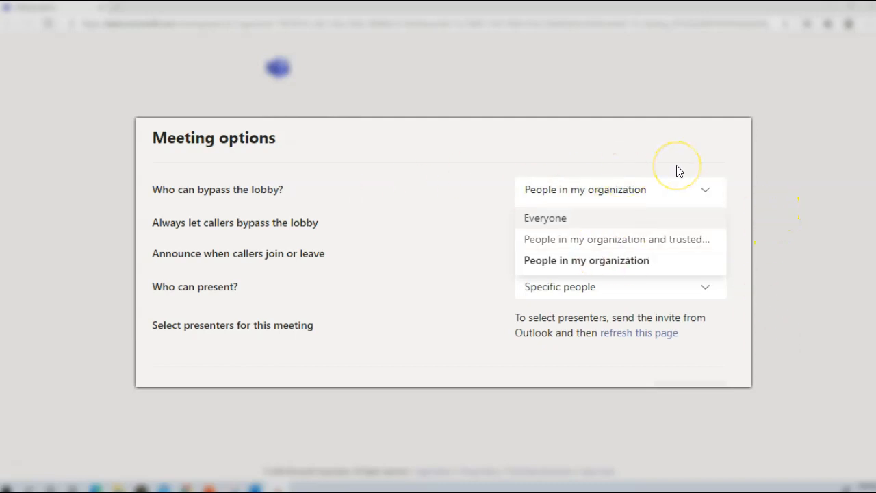
pyautogui.click(704, 191)
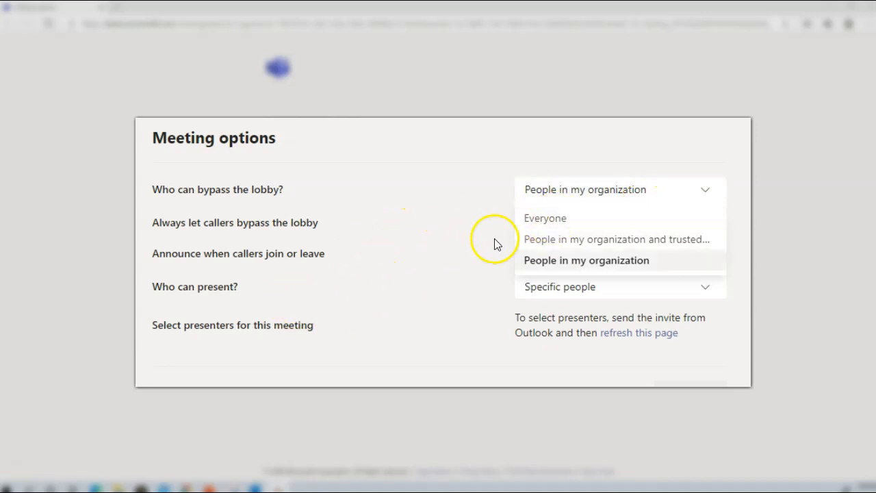
pyautogui.click(543, 259)
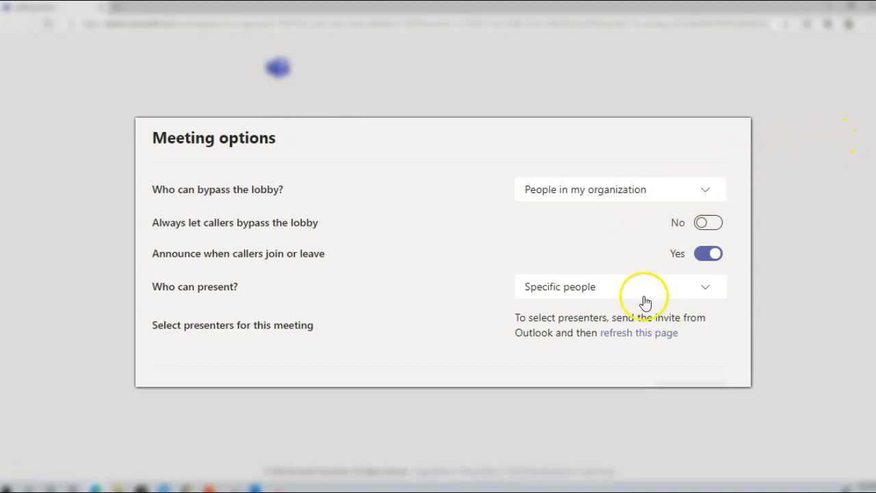
# Step: Turn off announcements when callers join or leave, and set who can present to Specific people
pyautogui.click(705, 254)
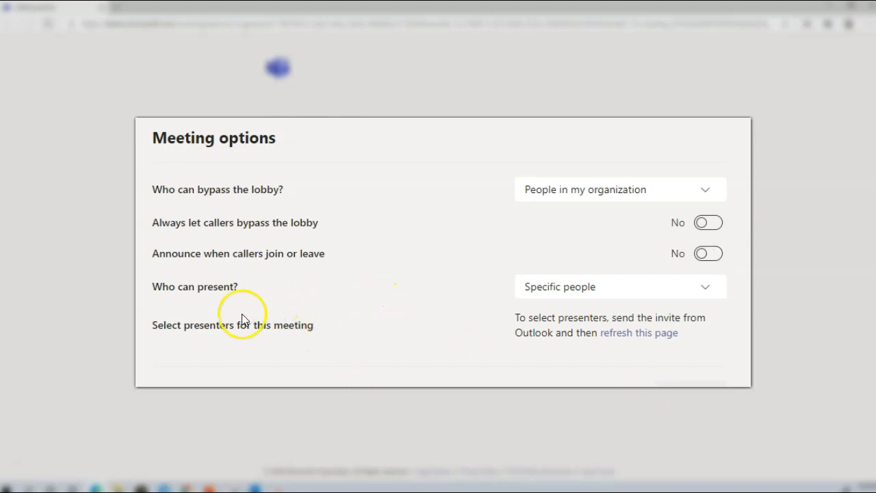
pyautogui.click(705, 293)
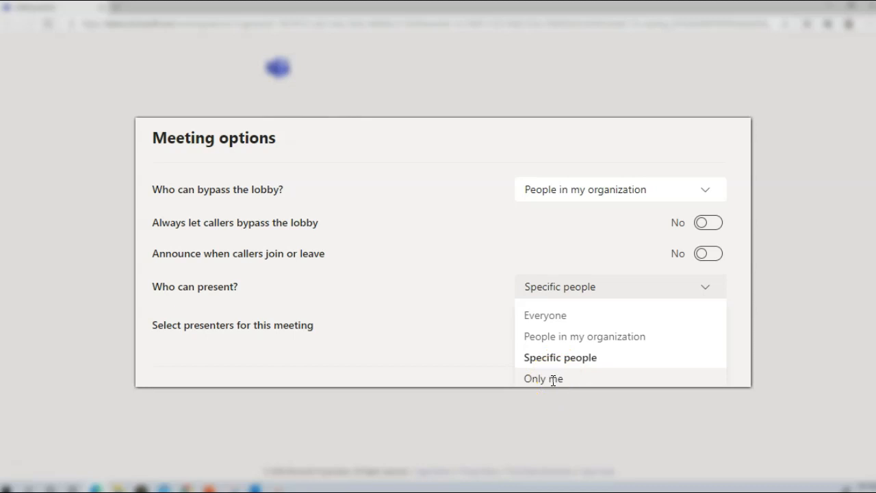
pyautogui.click(554, 358)
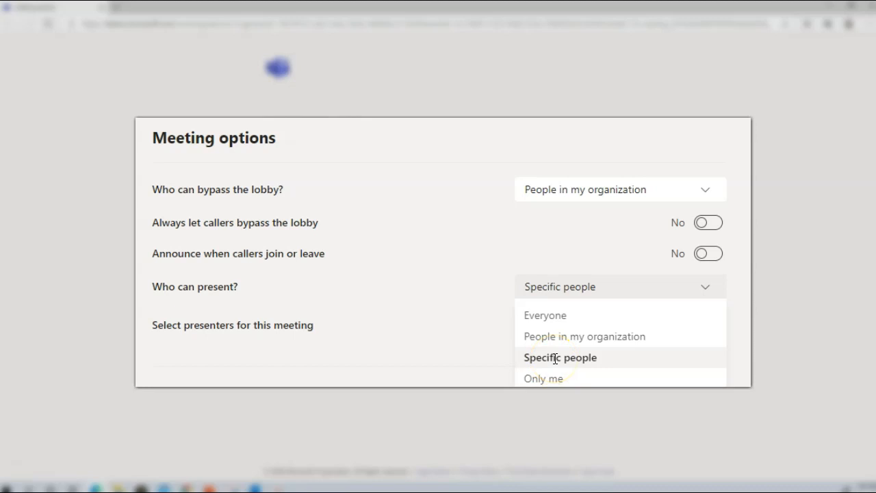
pyautogui.click(555, 357)
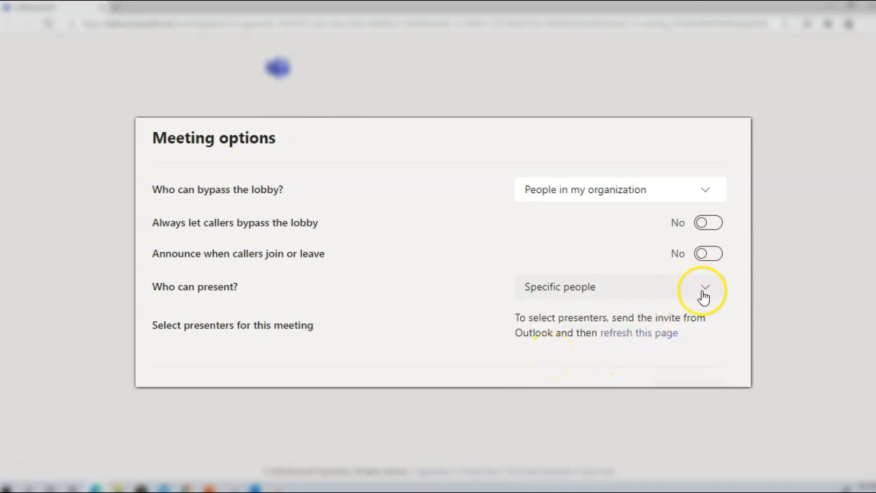
# Step: Try Only me as the setting for who can present, and restore Specific people
pyautogui.click(703, 291)
pyautogui.click(536, 379)
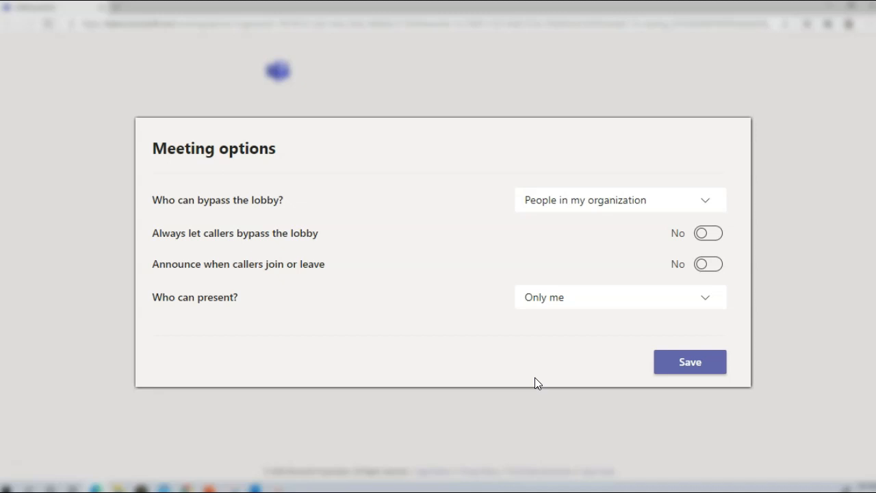
pyautogui.click(583, 301)
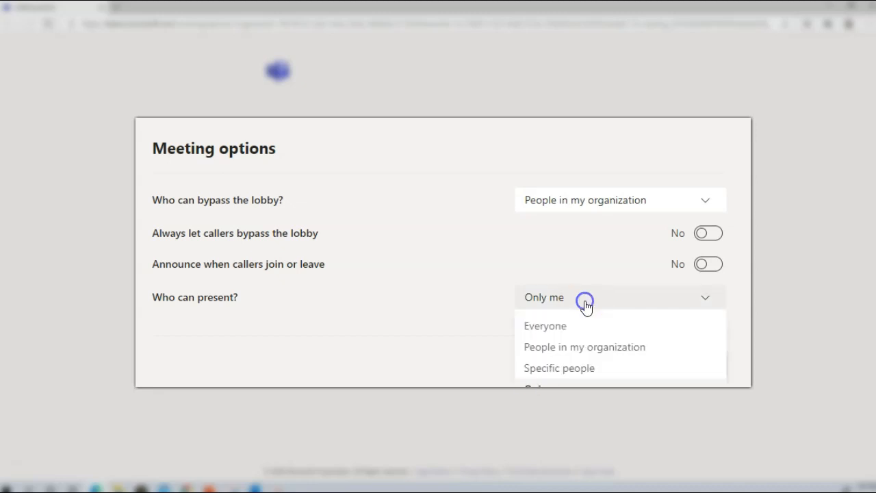
pyautogui.click(573, 370)
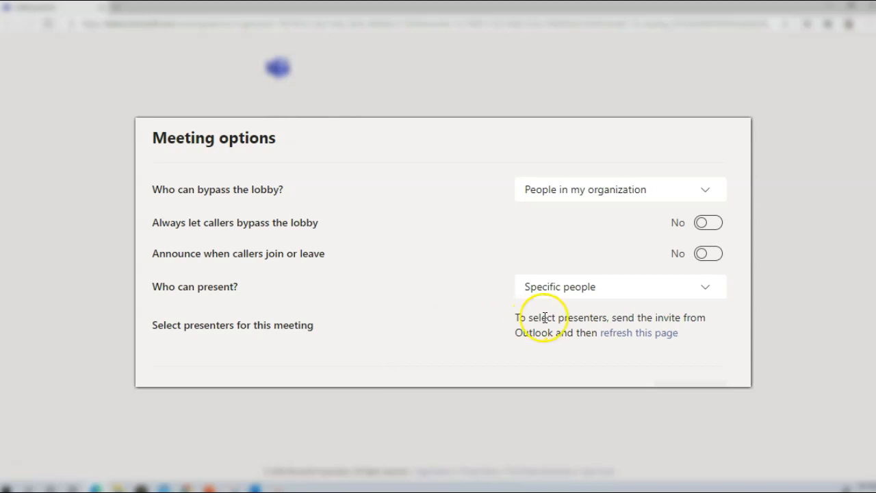
# Step: Switch from the meeting options page back to the "Sample Teams meeting." invitation in Outlook
pyautogui.click(634, 332)
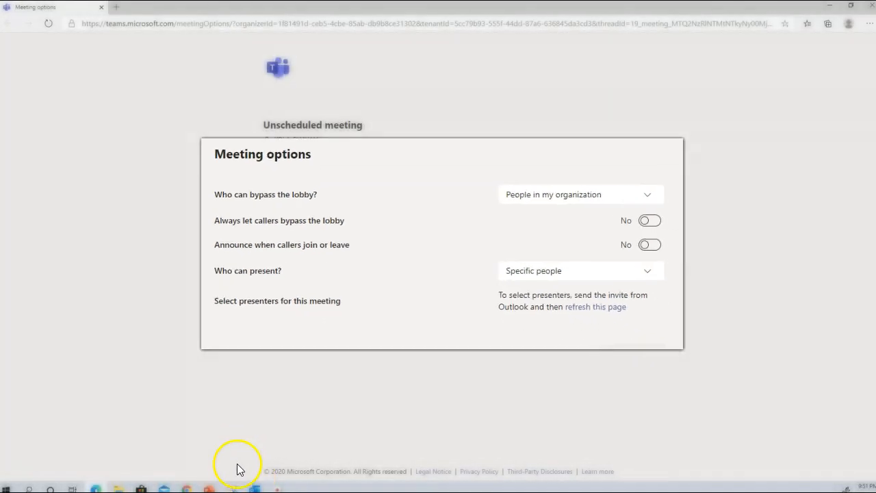
pyautogui.moveTo(252, 485)
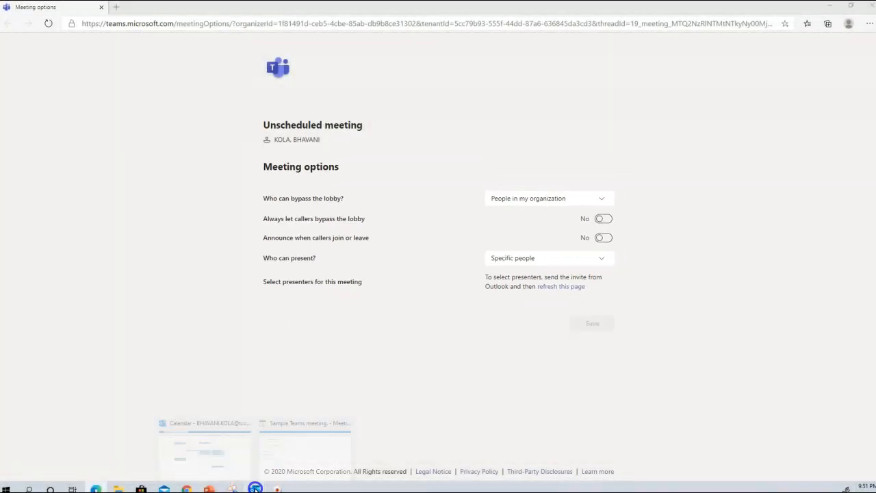
pyautogui.click(278, 471)
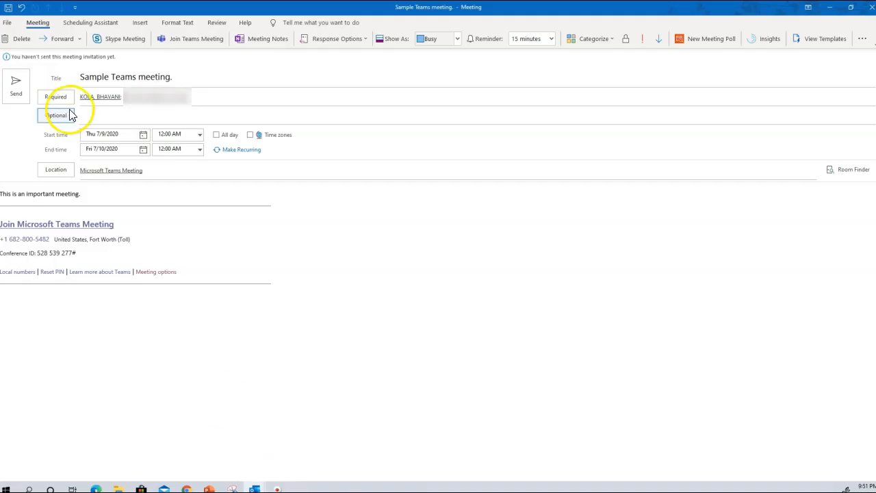